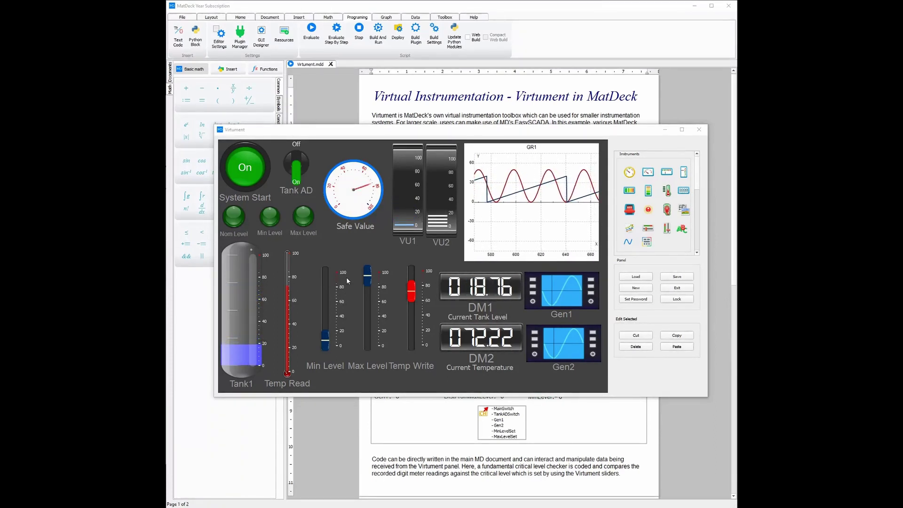
Step: Nudge the Max Level slider down slightly, then minimize the Virtument panel
drag(368, 276, 369, 288)
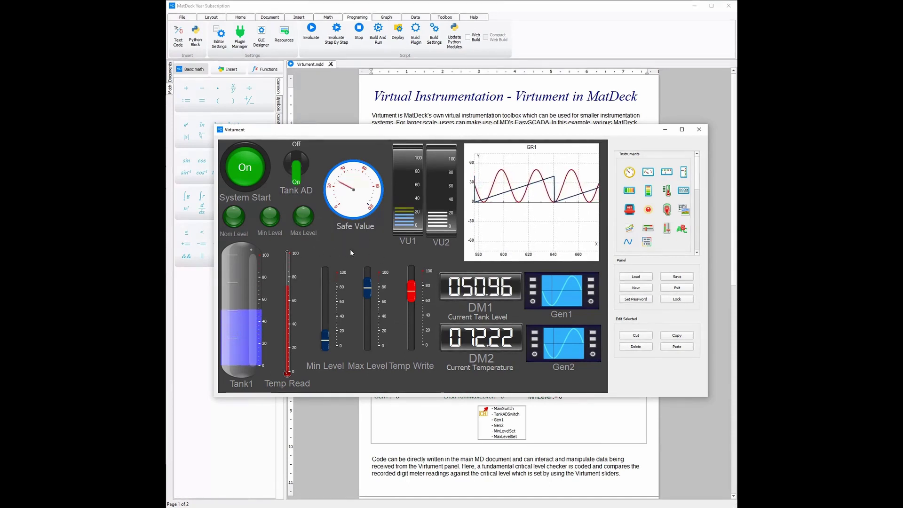
click(665, 130)
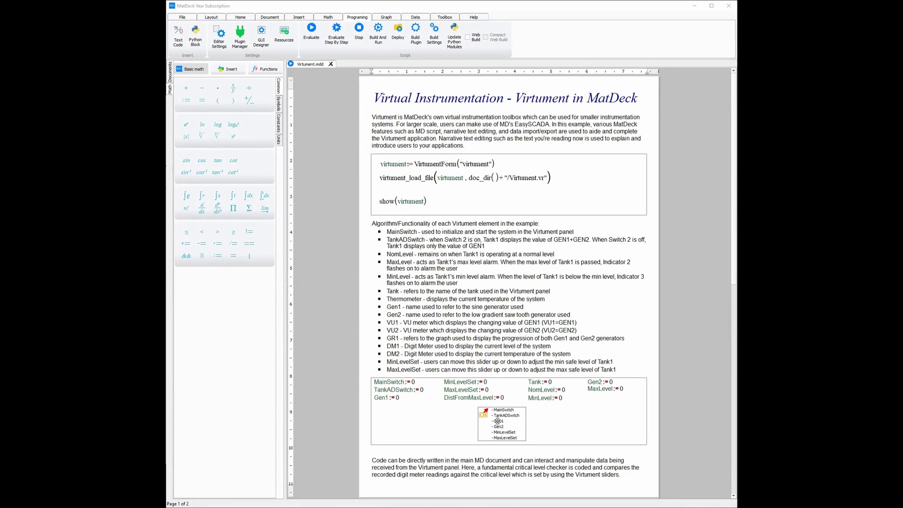
scroll(498, 422, down, 3)
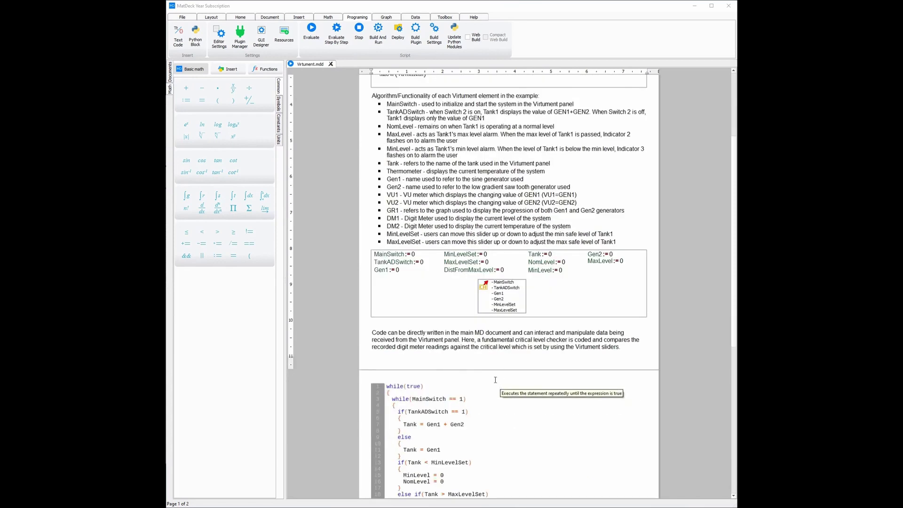
scroll(496, 380, down, 6)
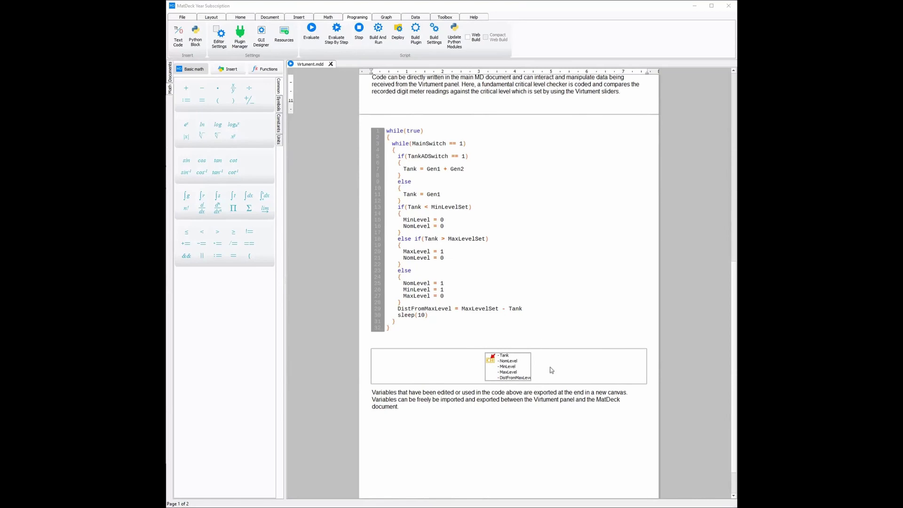
scroll(550, 370, up, 8)
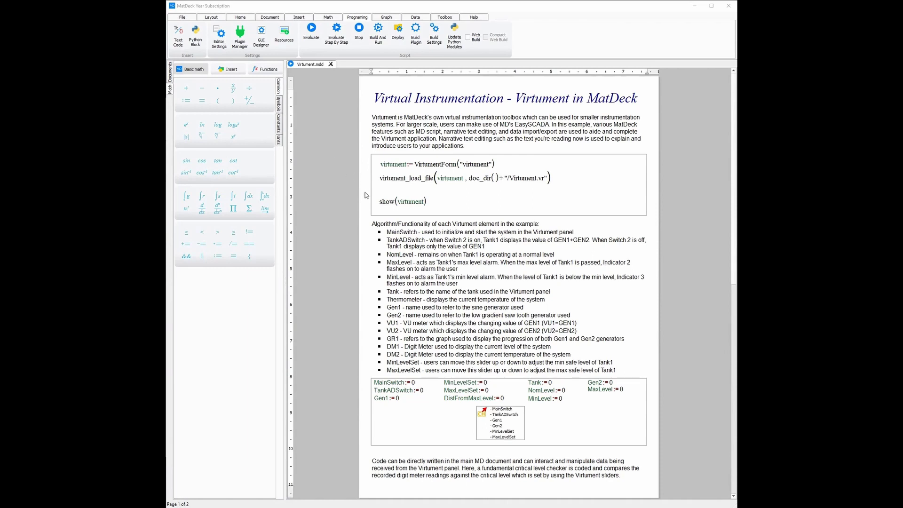
scroll(384, 249, down, 4)
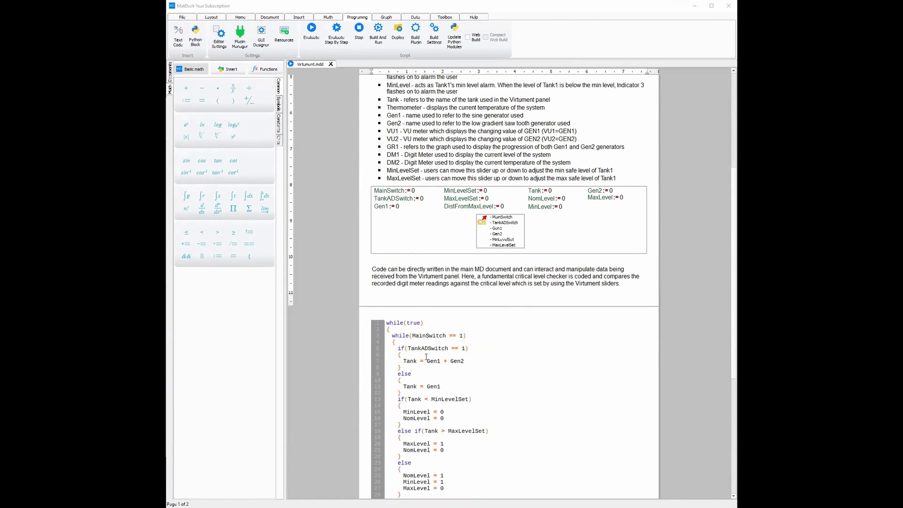
scroll(426, 357, down, 3)
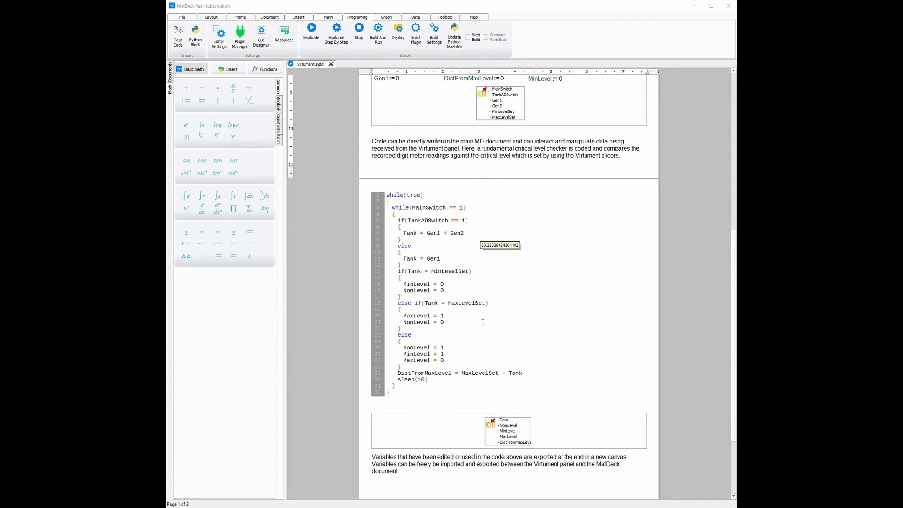
Step: Scroll through the Virtument document and back up to the top
scroll(482, 323, up, 5)
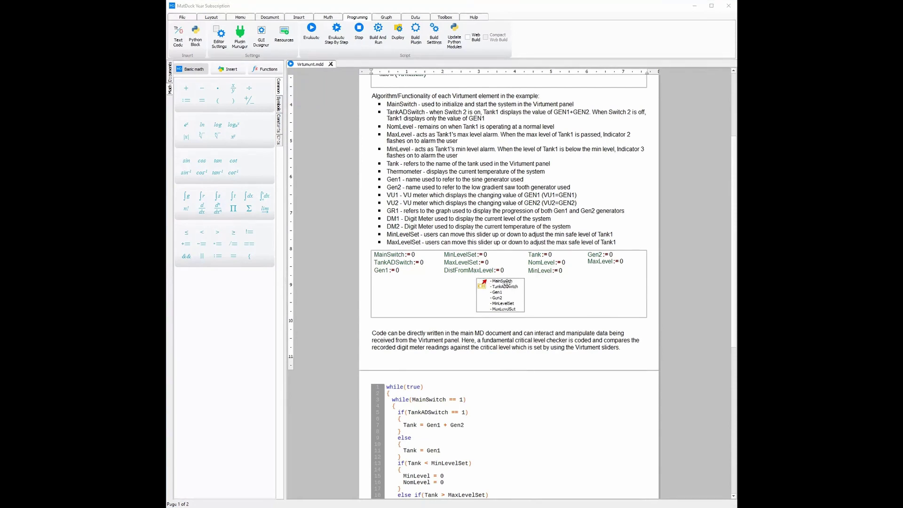
scroll(511, 285, down, 3)
scroll(438, 273, down, 3)
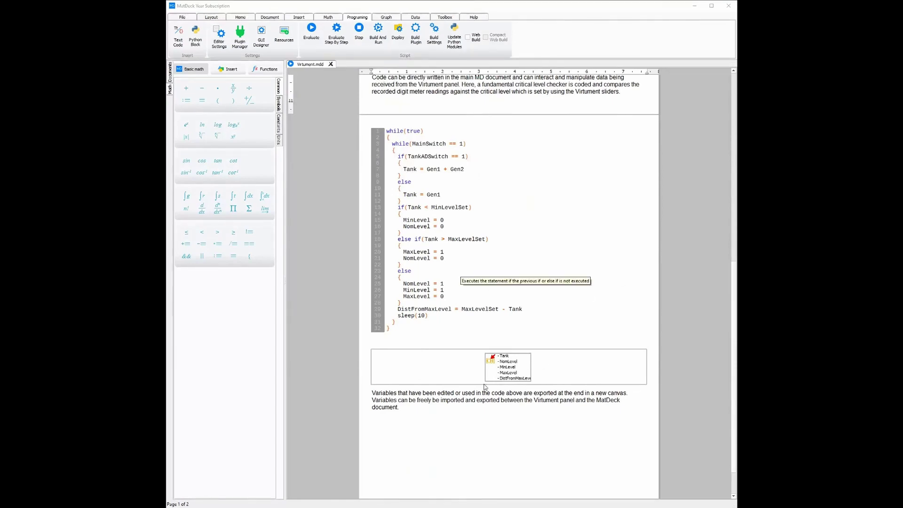
scroll(535, 408, up, 9)
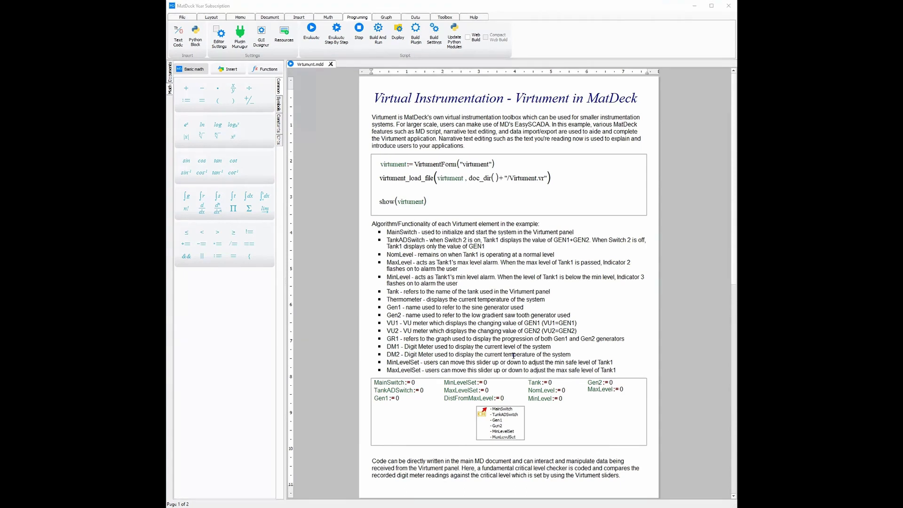
Step: Run the document with F5, then close the Virtument panel with Alt+F4
key(F5)
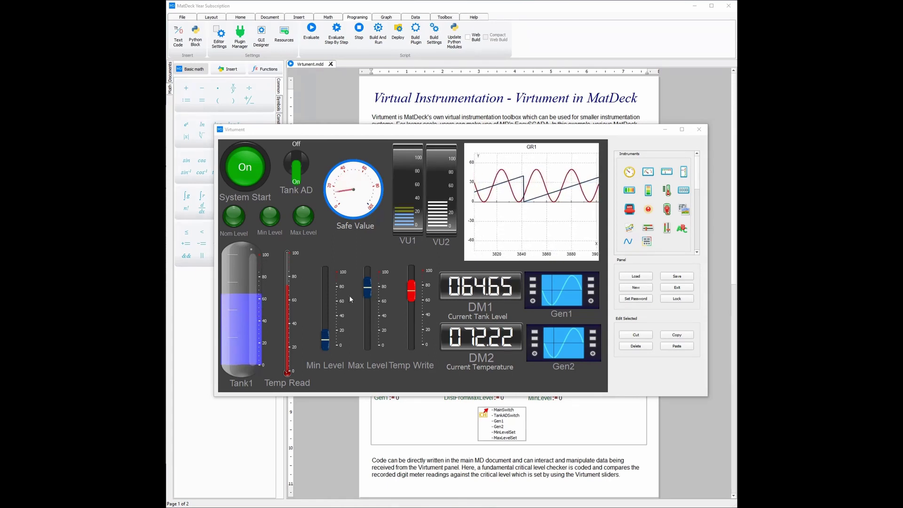
key(alt+F4)
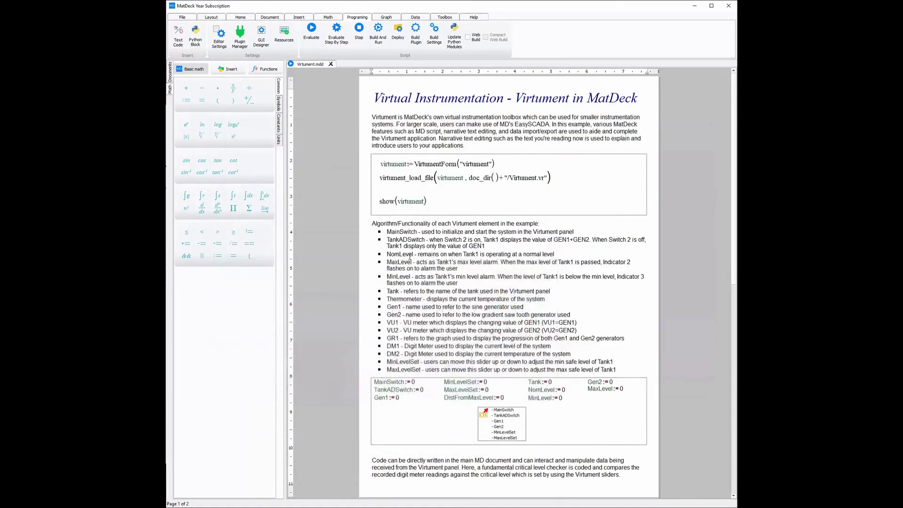
scroll(409, 259, down, 5)
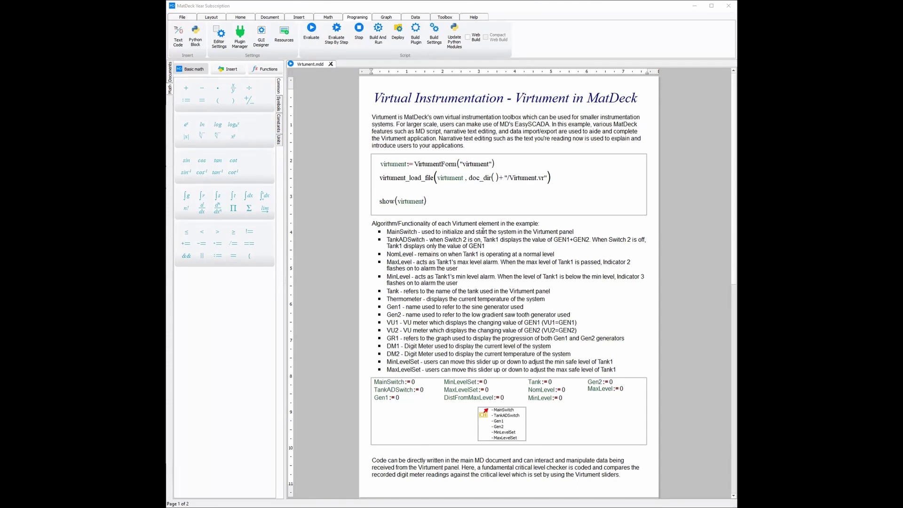
click(451, 19)
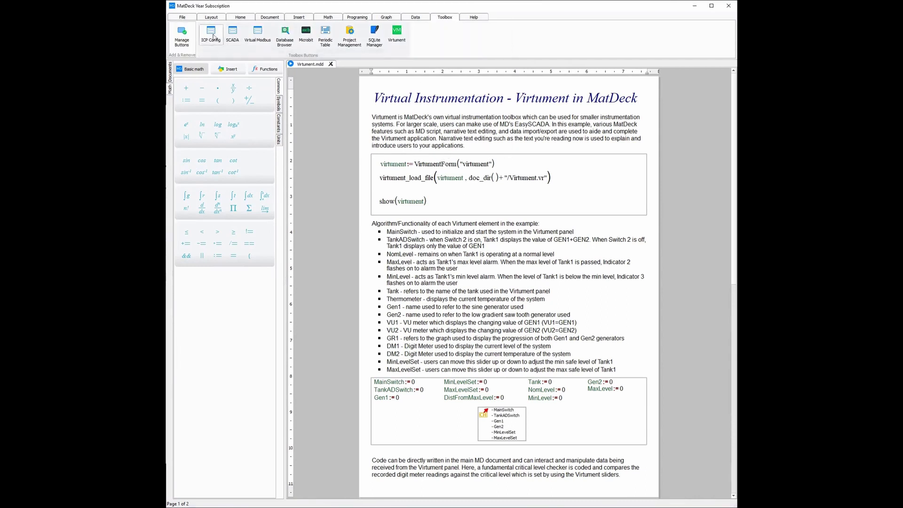
click(309, 19)
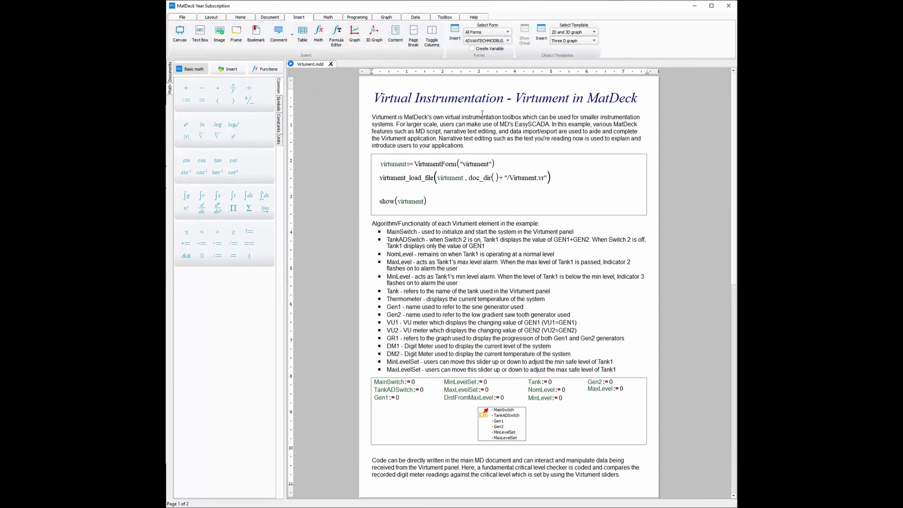
click(482, 32)
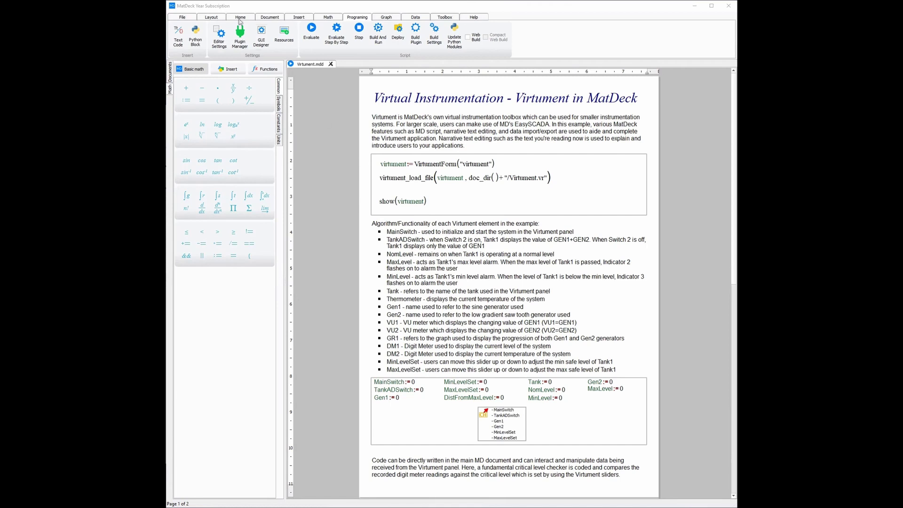
Step: Create a new blank document from File > New
click(183, 17)
click(187, 37)
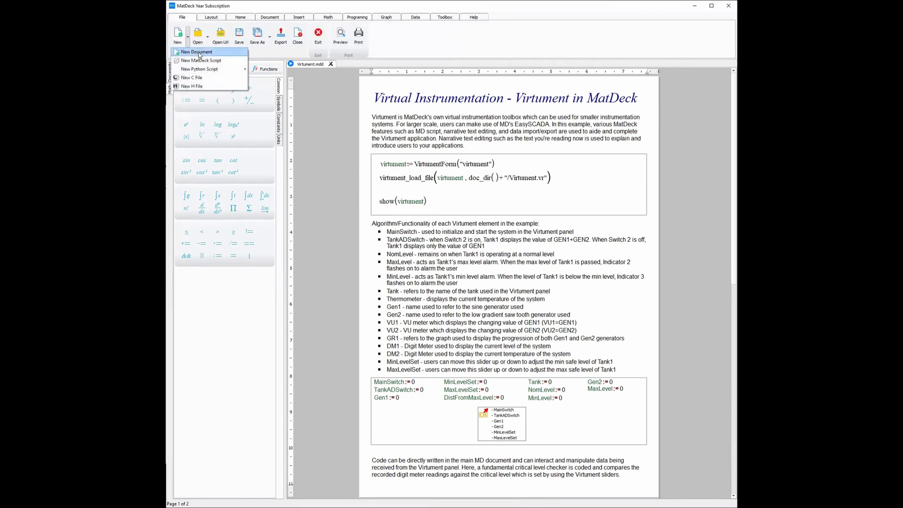
click(200, 55)
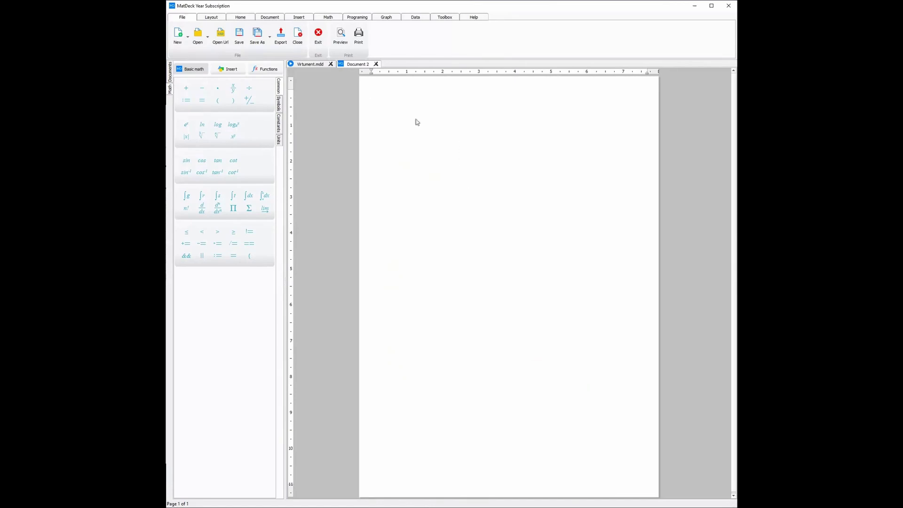
Step: Insert the Devices - ICP Config form into the new document
click(306, 17)
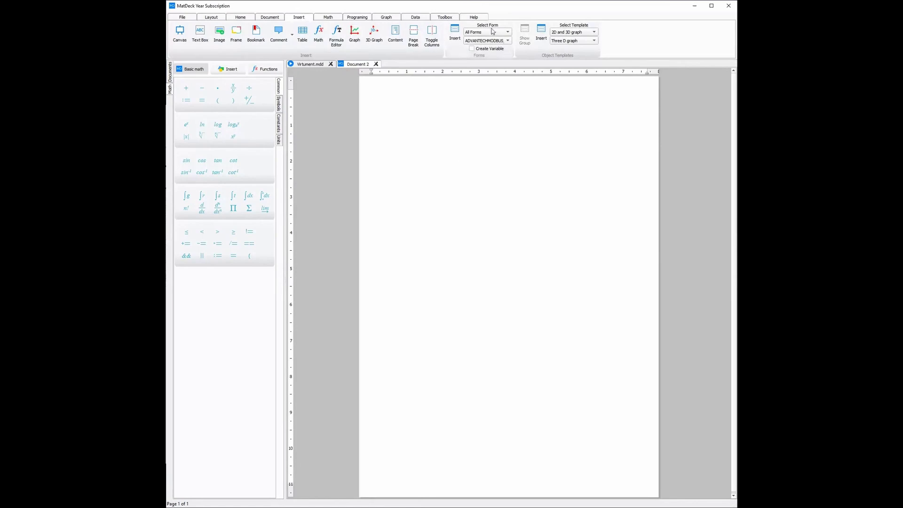
click(492, 33)
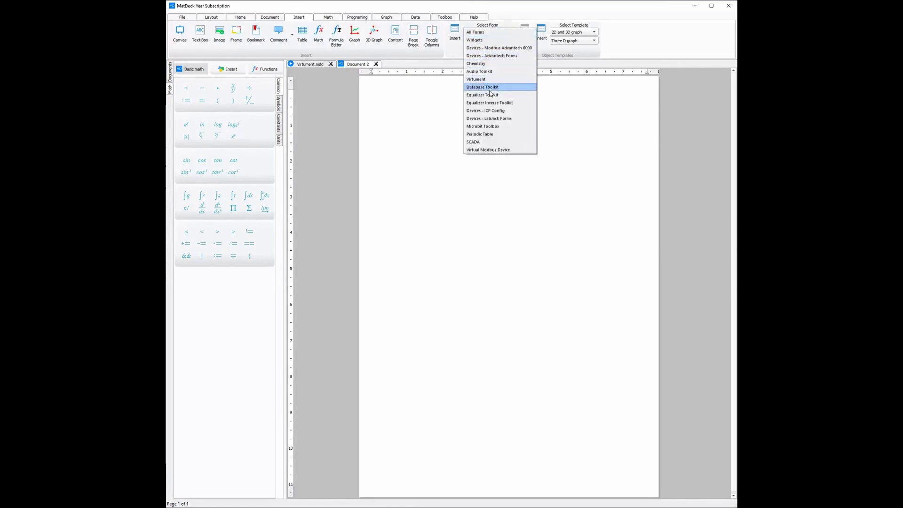
click(488, 111)
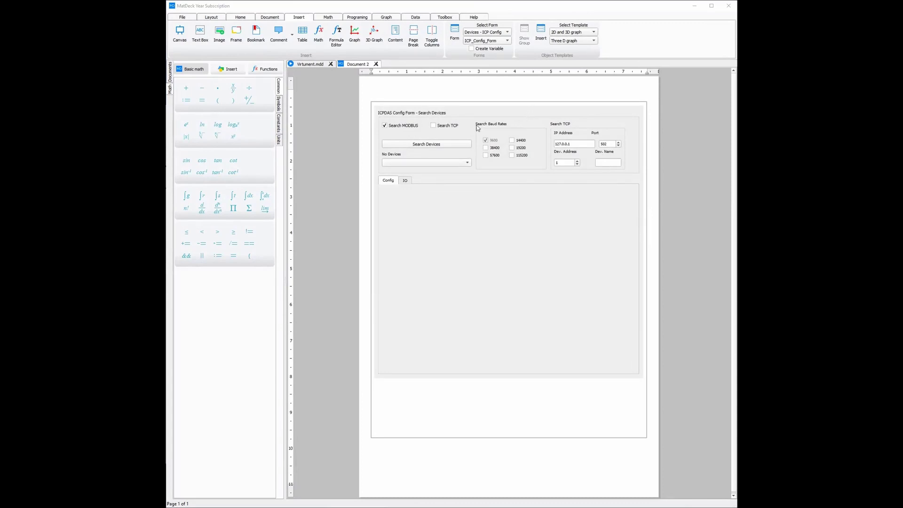
Step: Enable Search TCP, enter device name 7017, and search for devices
click(441, 127)
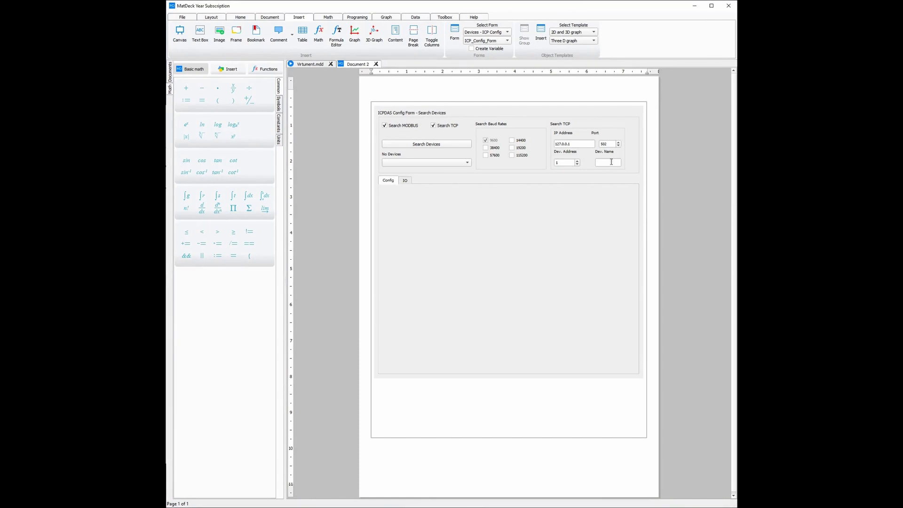
text(7017)
click(436, 145)
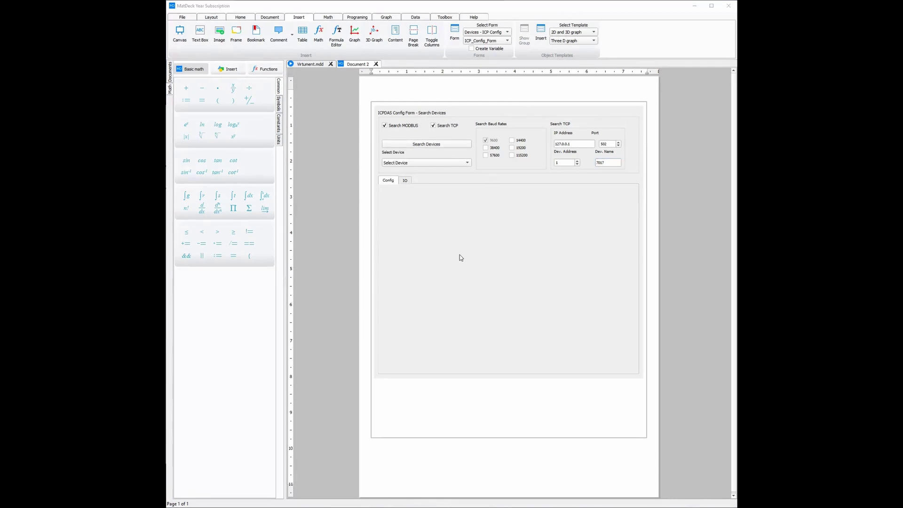
Step: Select the TCP 7017 device, choose AI channel 0 with Export AI0, and Set it
click(419, 164)
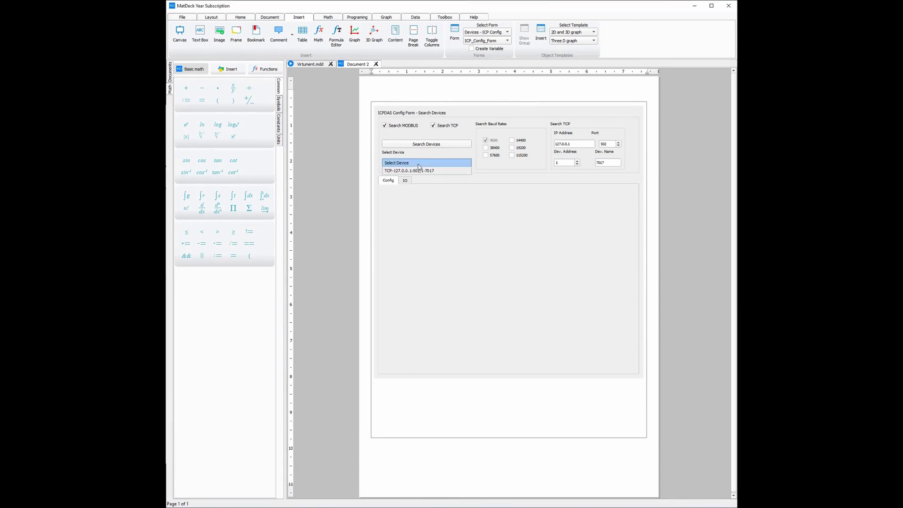
click(420, 171)
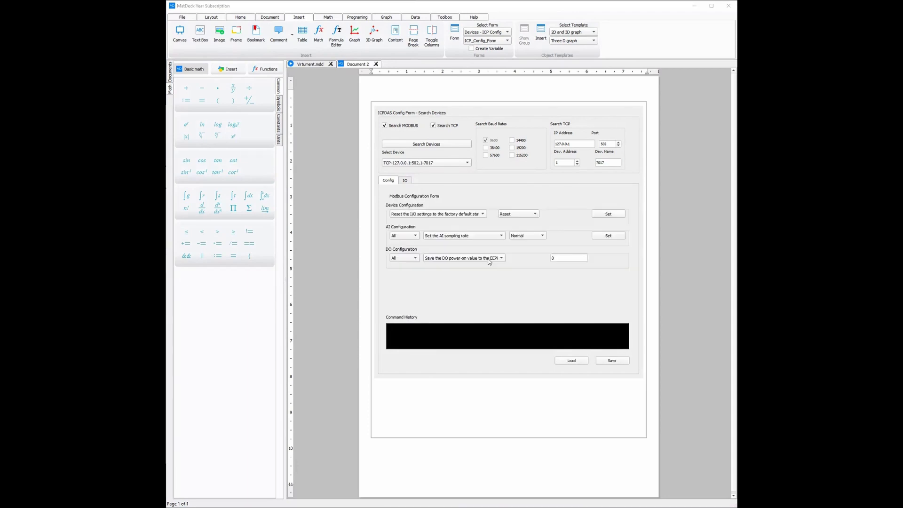
click(403, 236)
click(404, 241)
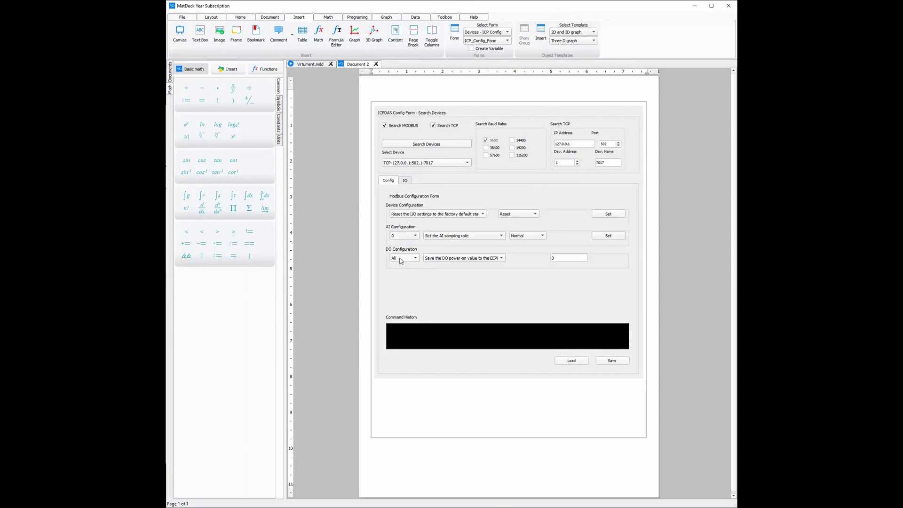
click(443, 236)
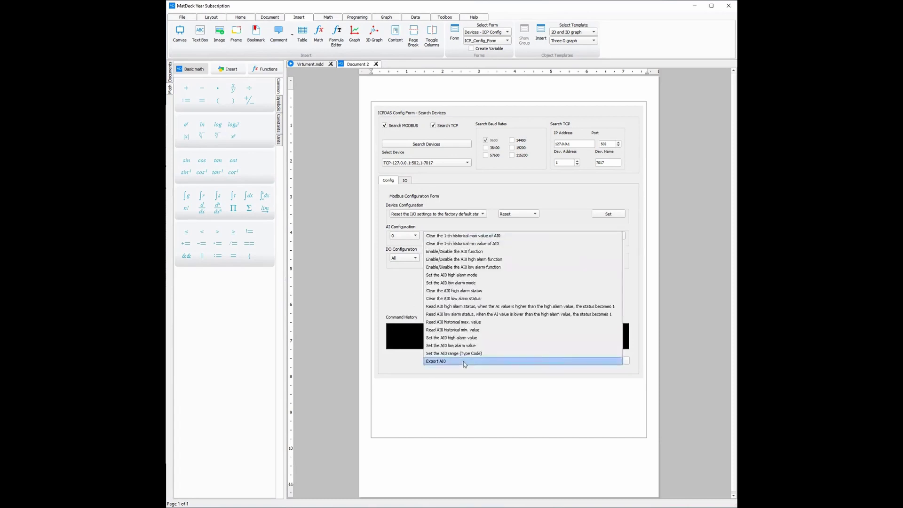
click(465, 363)
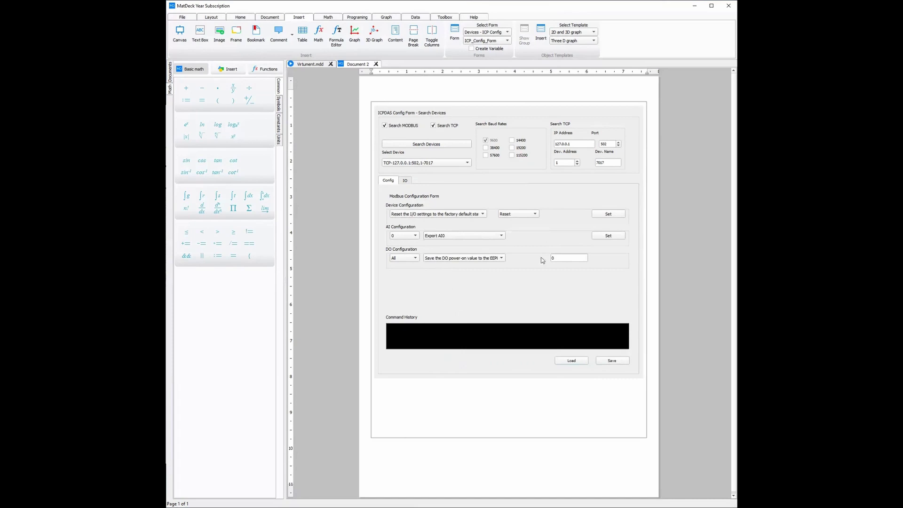
click(609, 235)
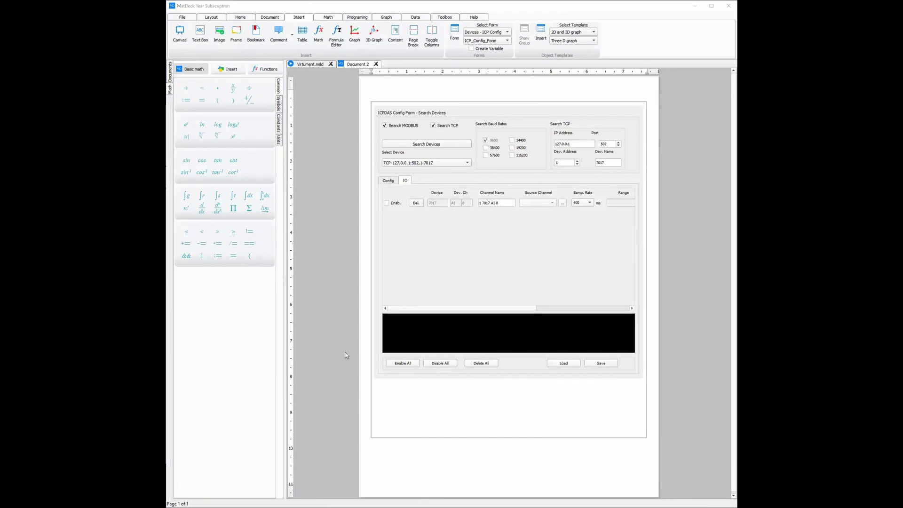
Step: Choose AI channel 1 with the Export AI1 command and Set it
click(392, 183)
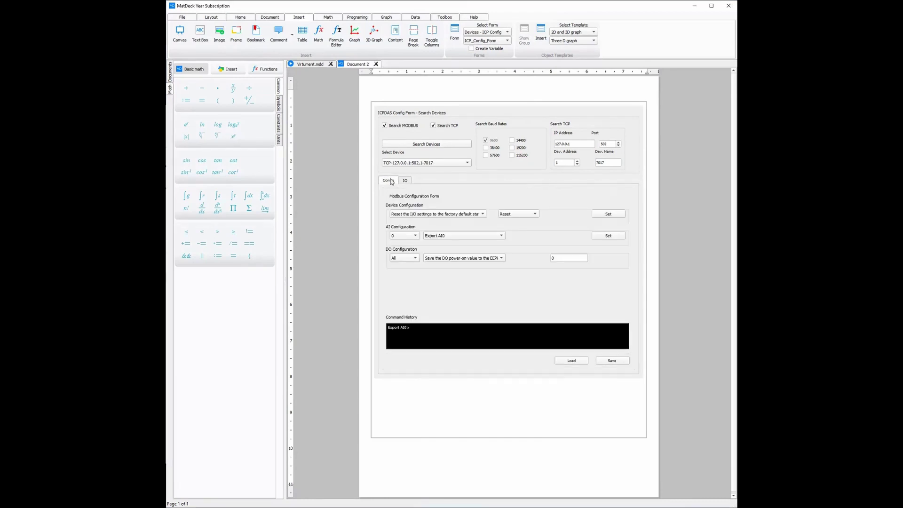
click(392, 236)
click(402, 263)
click(444, 236)
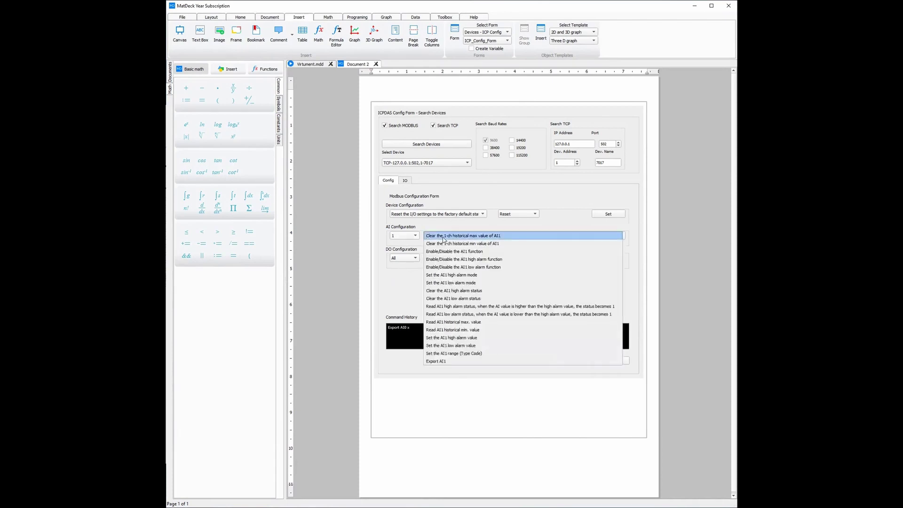
click(450, 361)
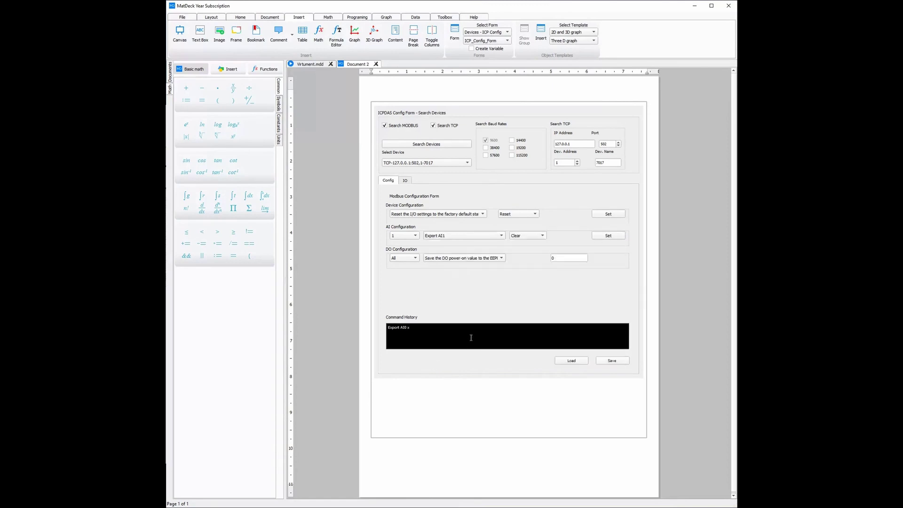
click(602, 236)
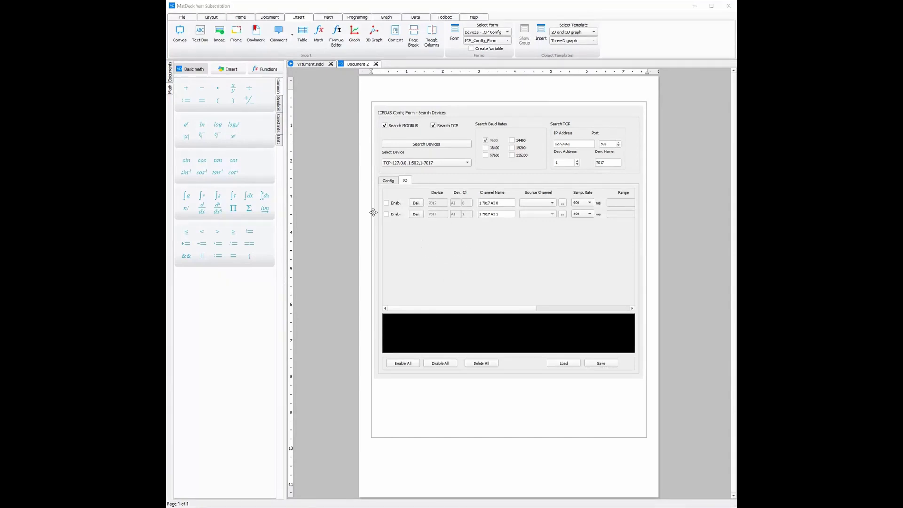
Step: Enable all exported IO channels and open the Virtument designer from Toolbox
click(403, 363)
click(454, 17)
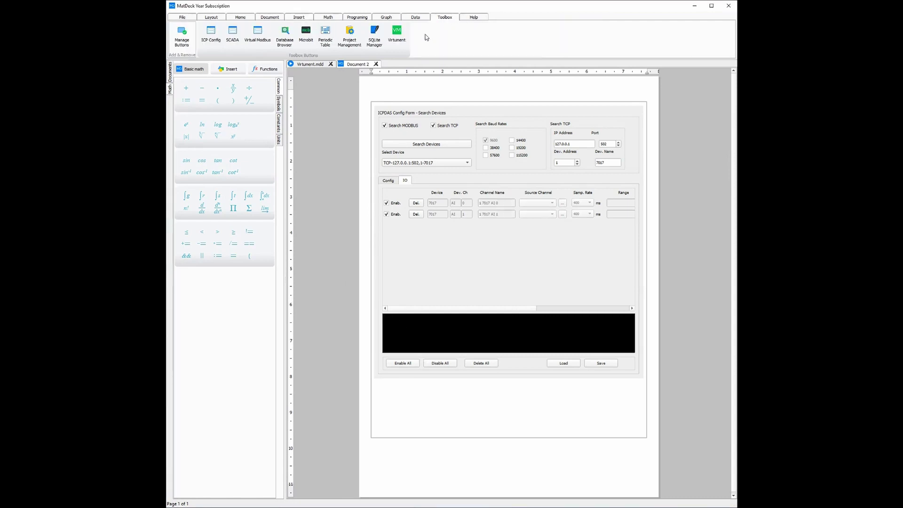
click(397, 33)
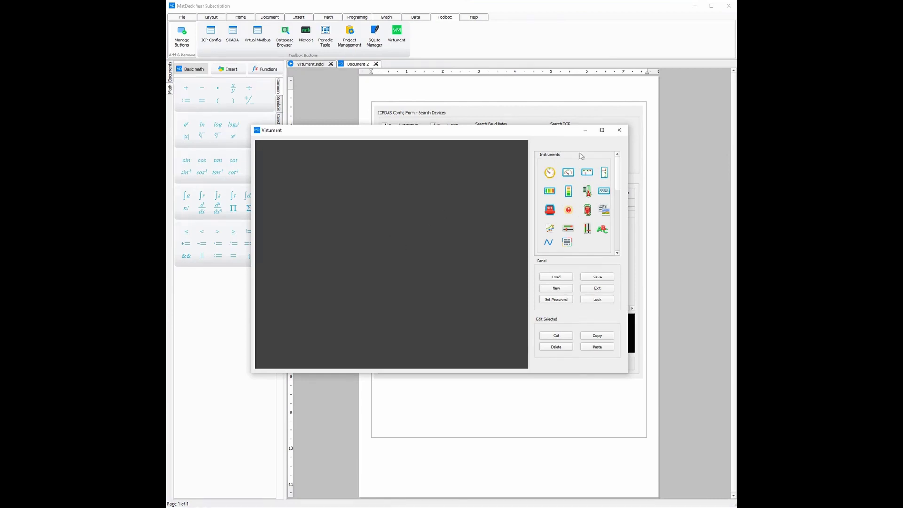
Step: Add two digit meters to the panel, moving the first one right
click(604, 190)
drag(312, 167, 388, 167)
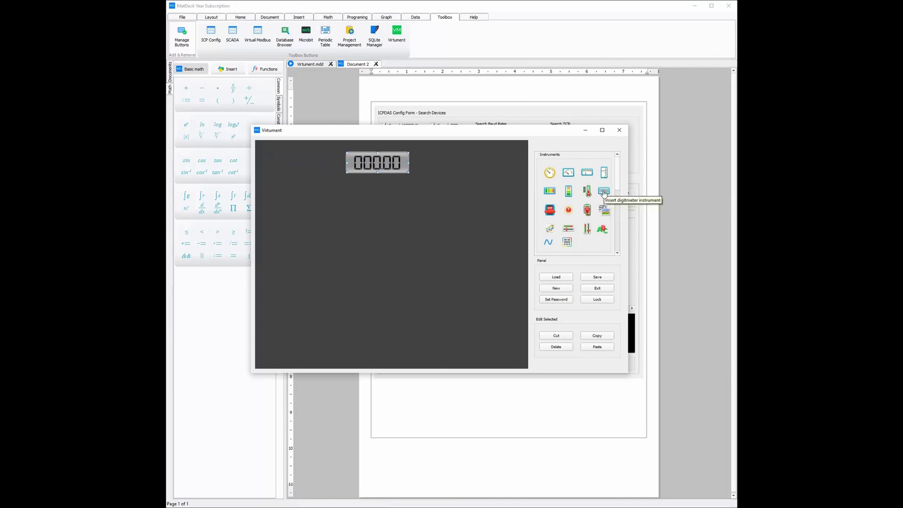
click(604, 191)
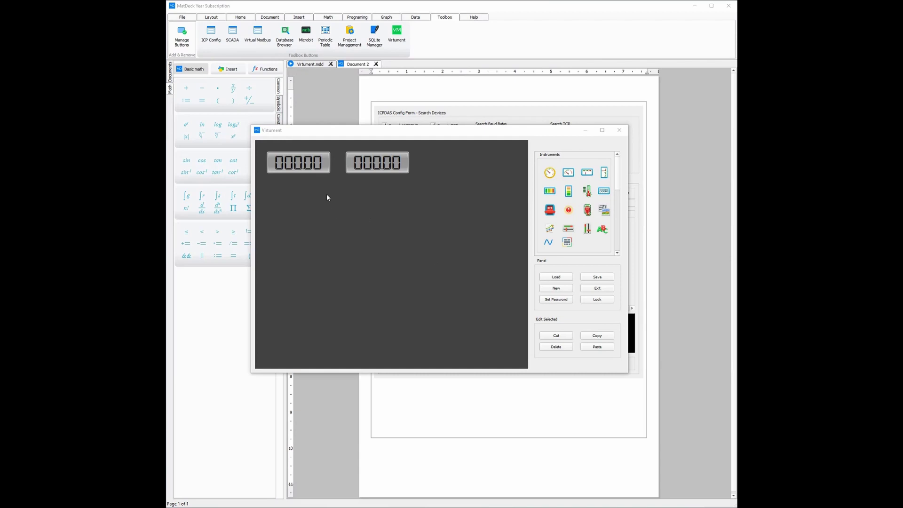
Step: Assign channel 1 7017 AI 0 to the first digit meter in its Display properties
right_click(319, 166)
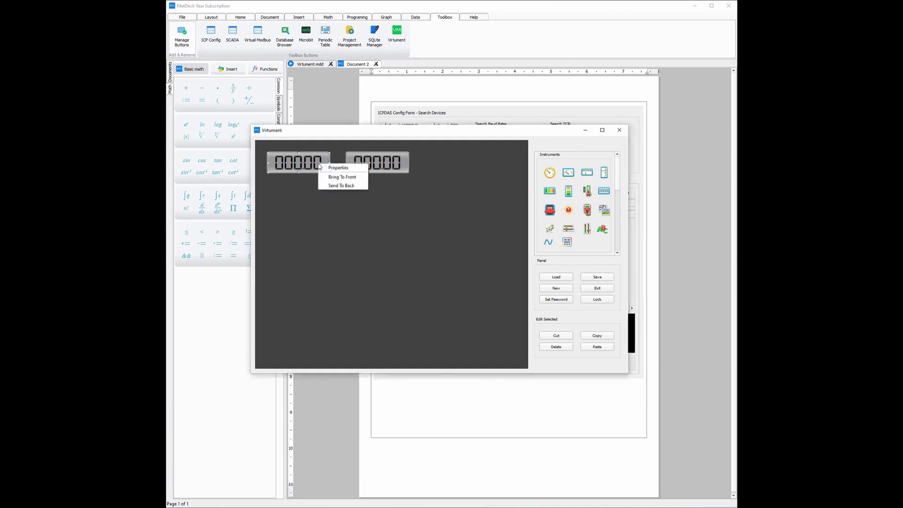
click(342, 168)
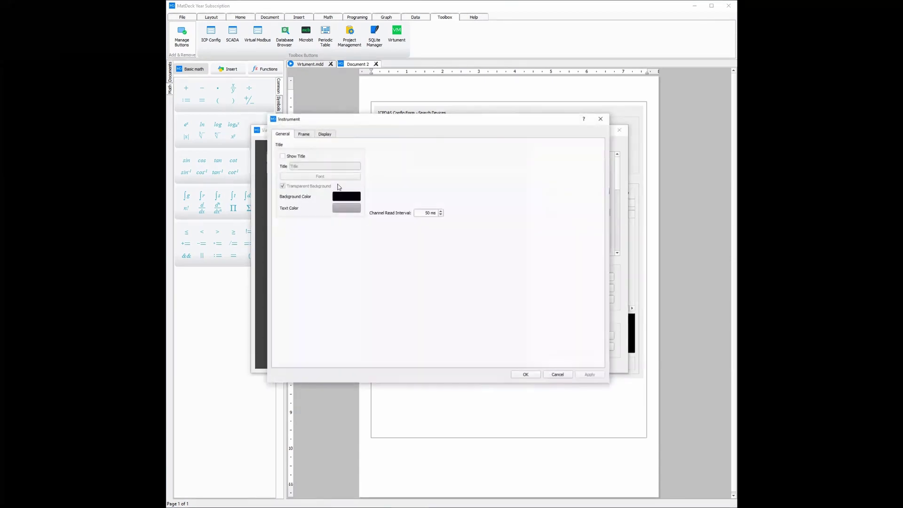
click(325, 134)
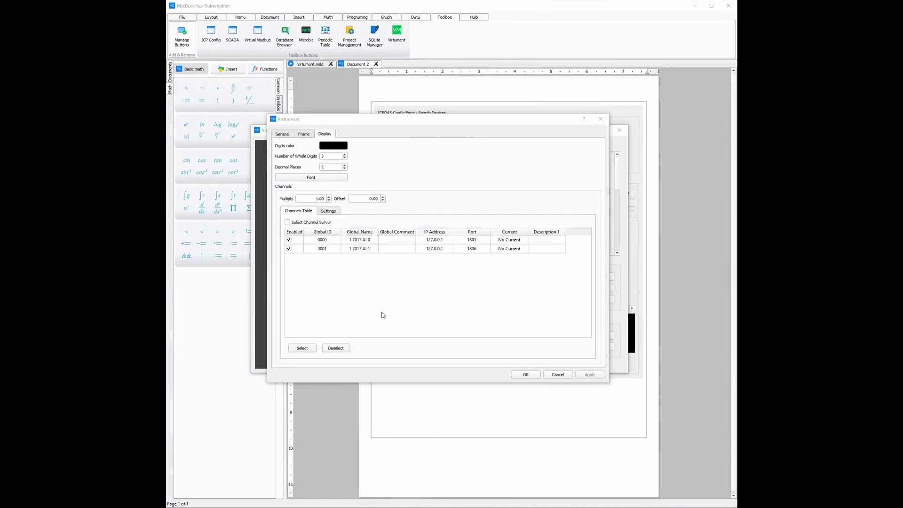
click(328, 241)
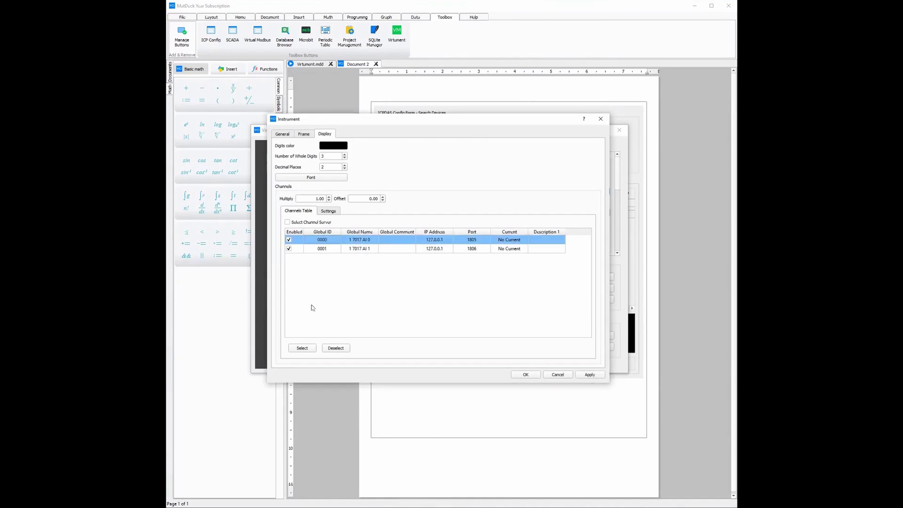
click(309, 349)
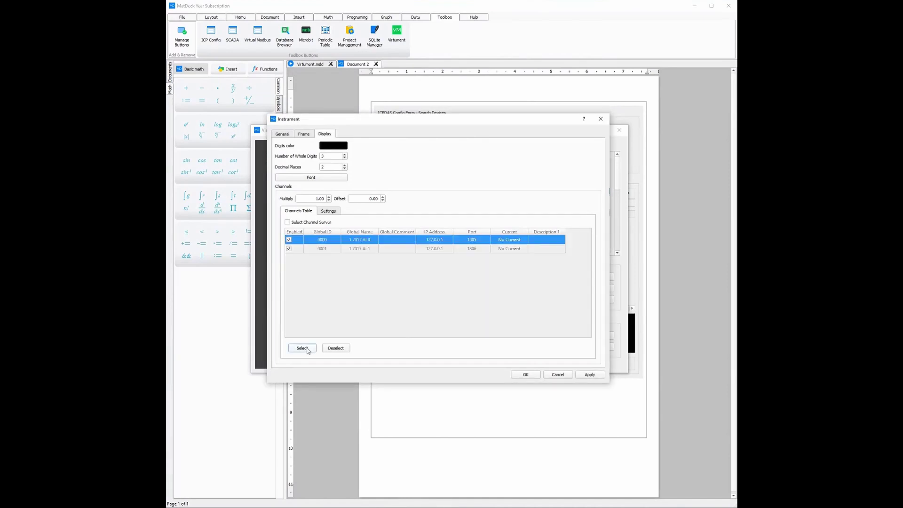
click(527, 375)
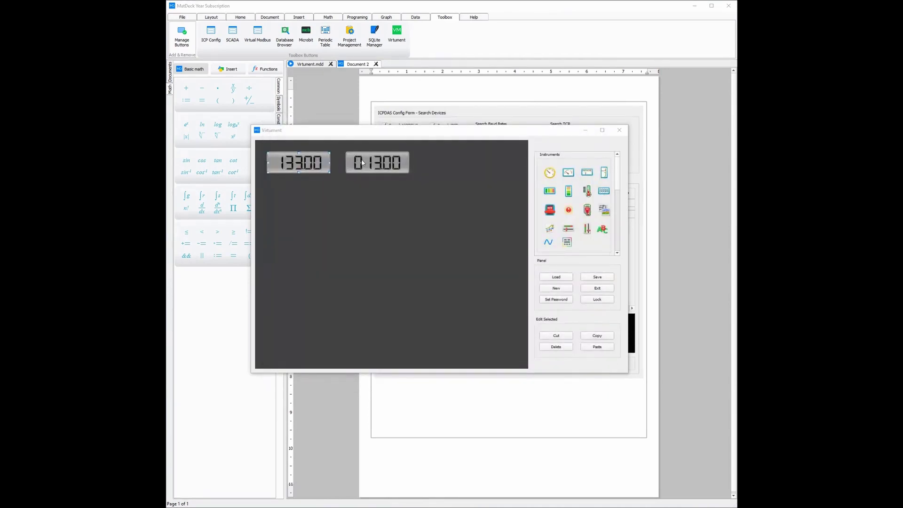
Step: Assign channel 1 7017 AI 1 to the second digit meter, apply and confirm
right_click(372, 167)
click(375, 167)
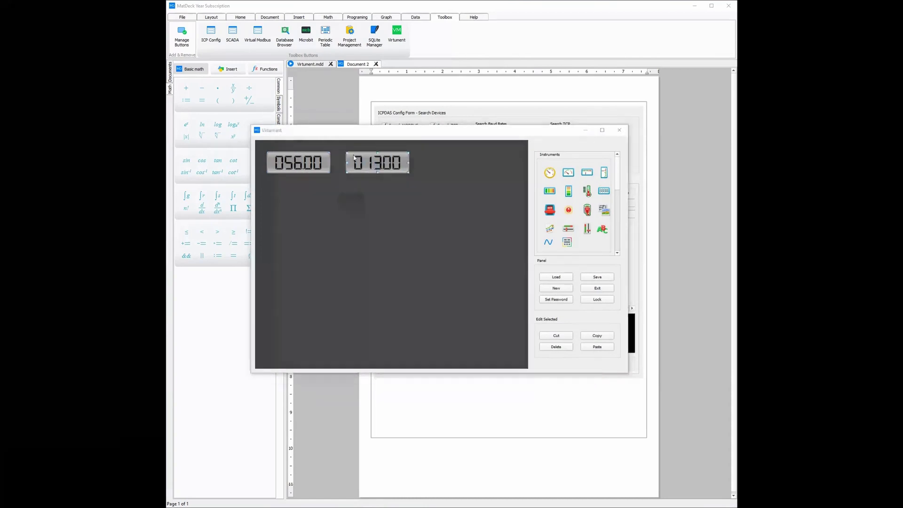
click(325, 134)
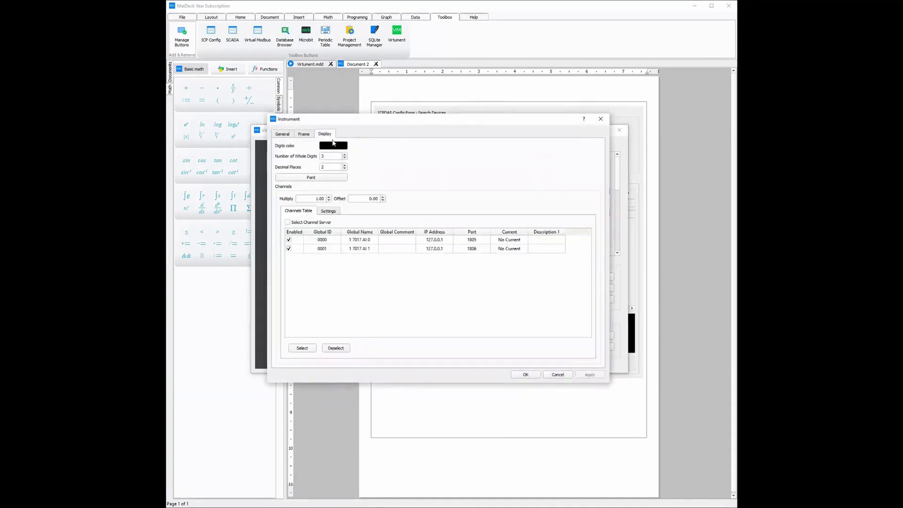
click(325, 249)
click(303, 349)
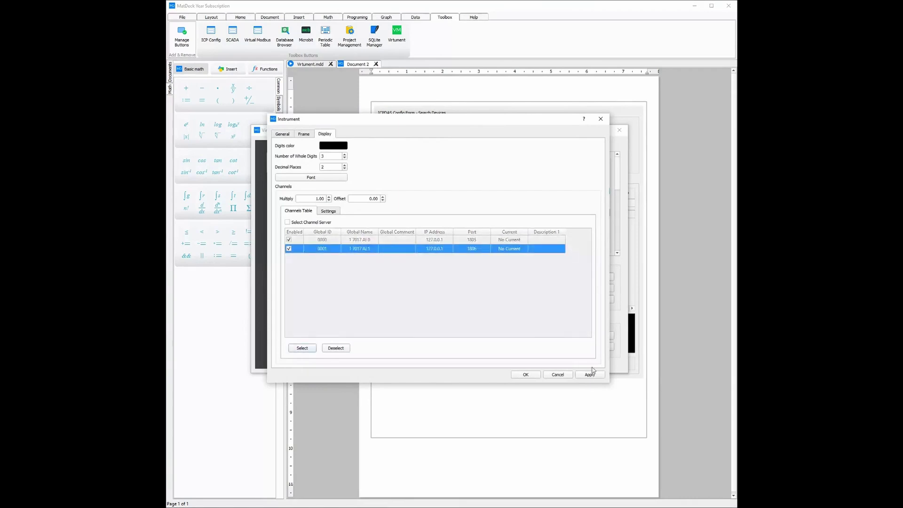
click(590, 375)
click(536, 375)
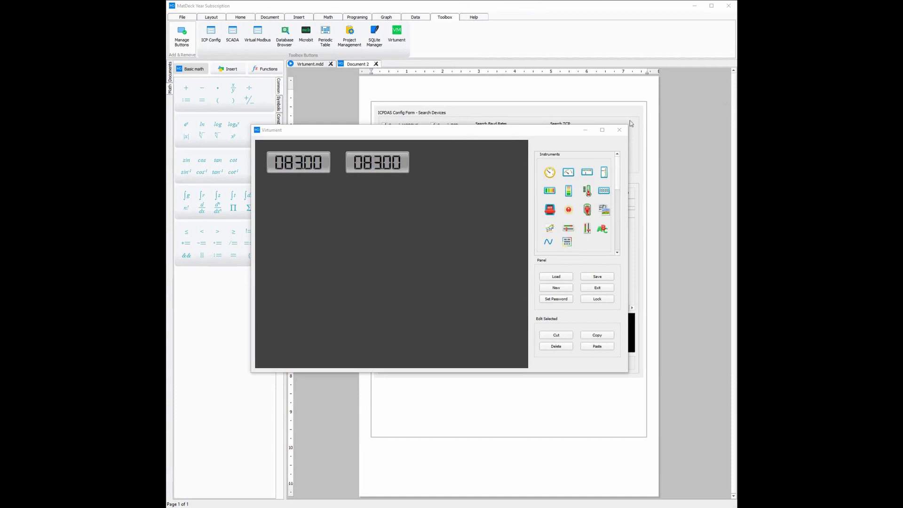
Step: Minimize the new Virtument window and bring back the example panel with tank, gauge, graph and DM1/DM2 meters
click(587, 130)
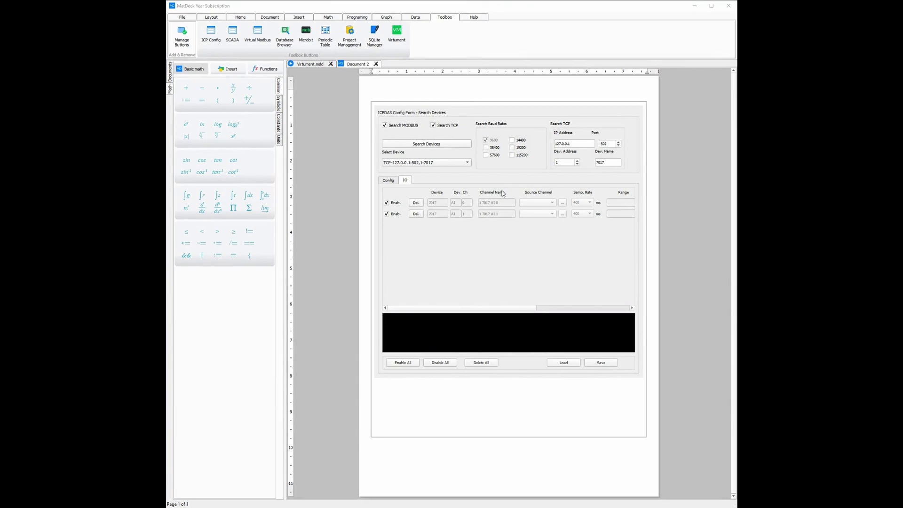
click(416, 17)
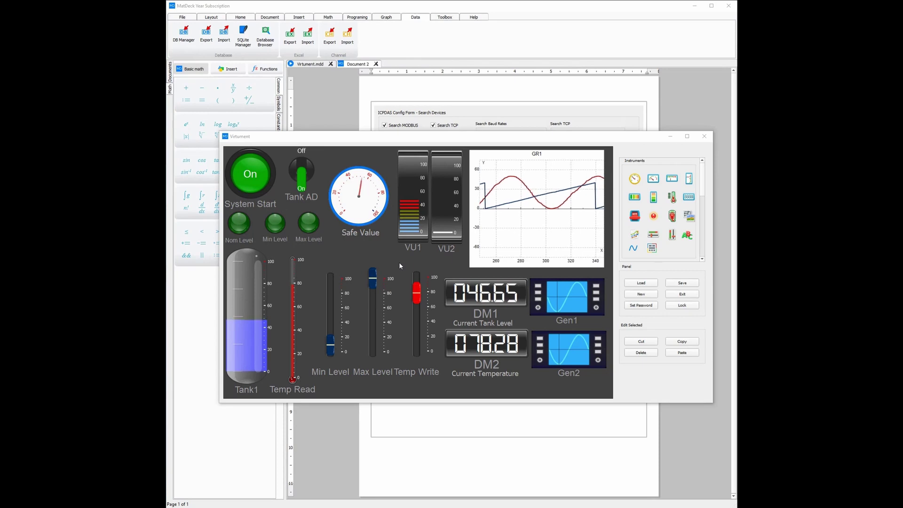
click(359, 197)
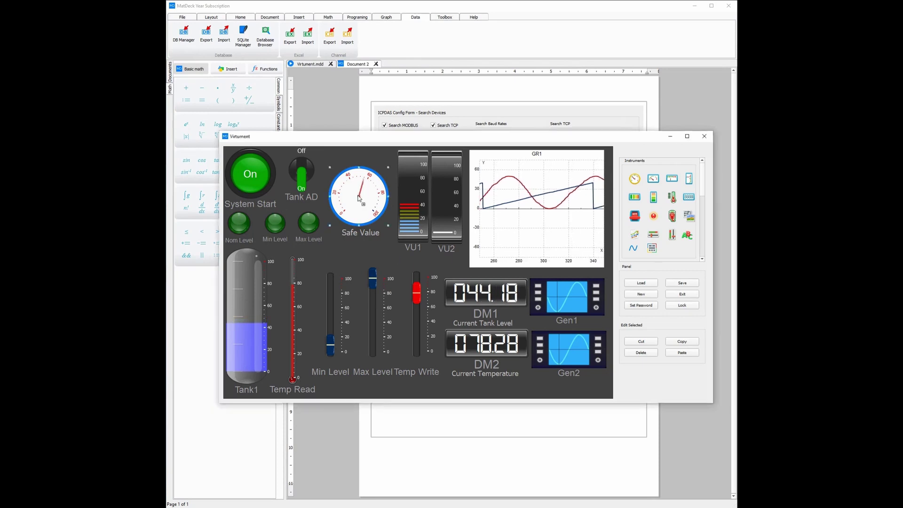
right_click(358, 197)
click(404, 219)
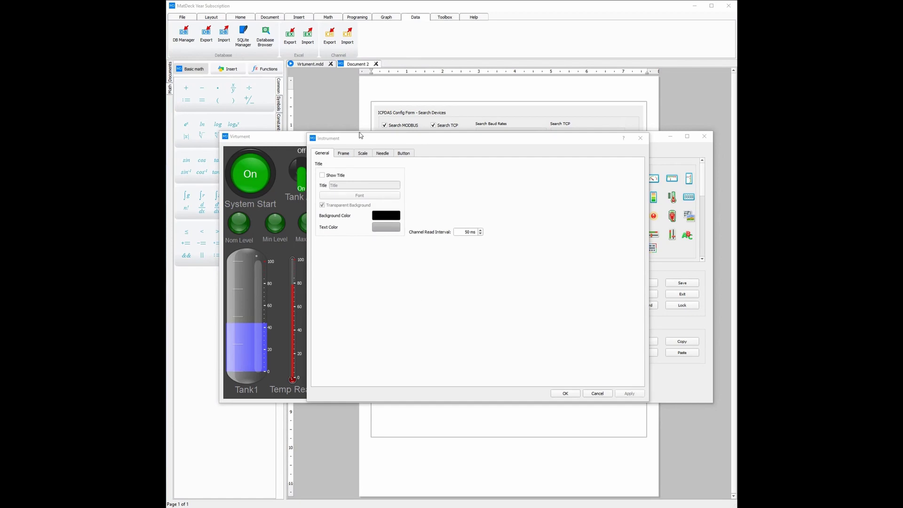
click(345, 153)
click(365, 153)
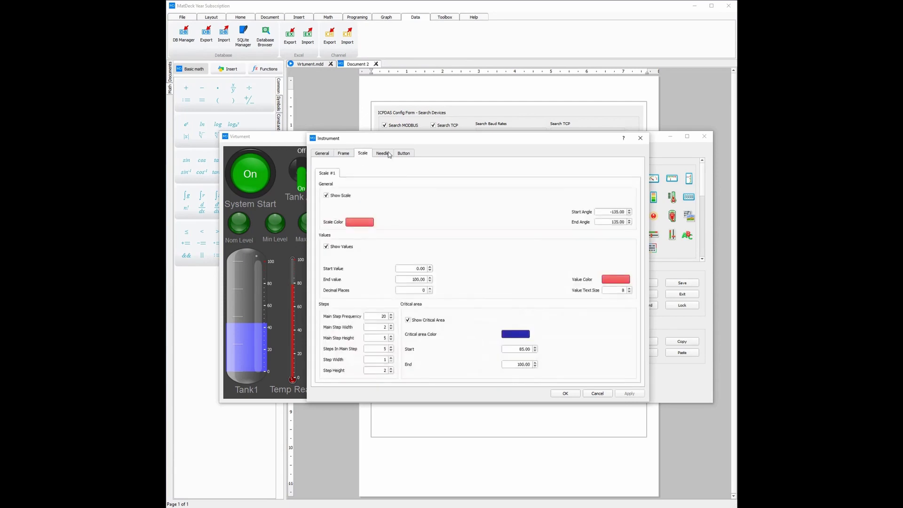
click(383, 154)
click(405, 154)
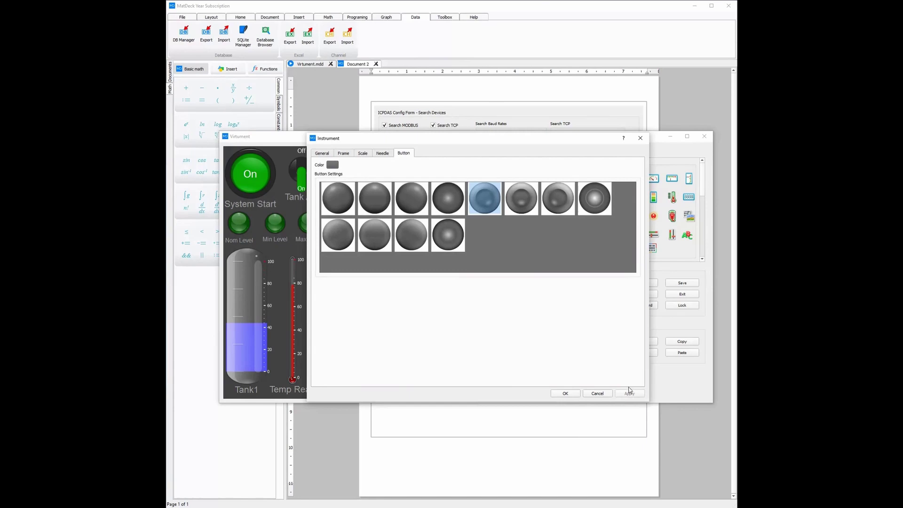
click(566, 393)
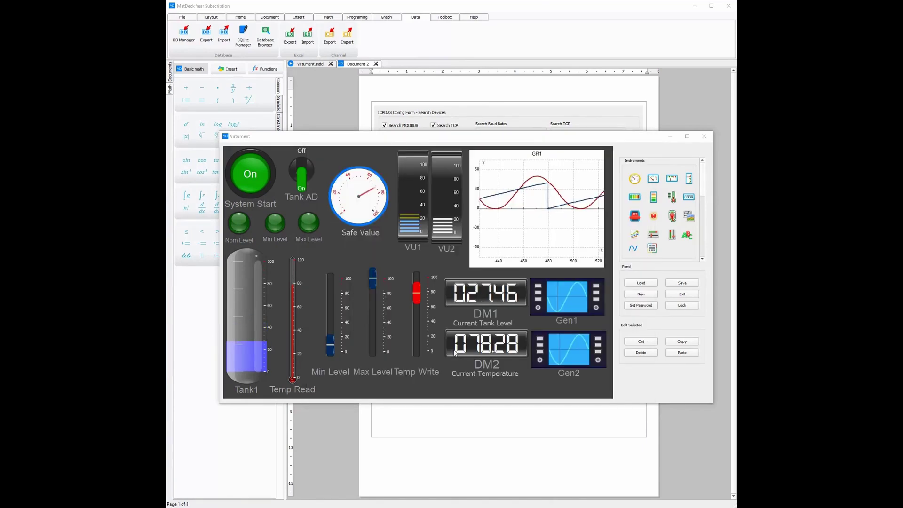